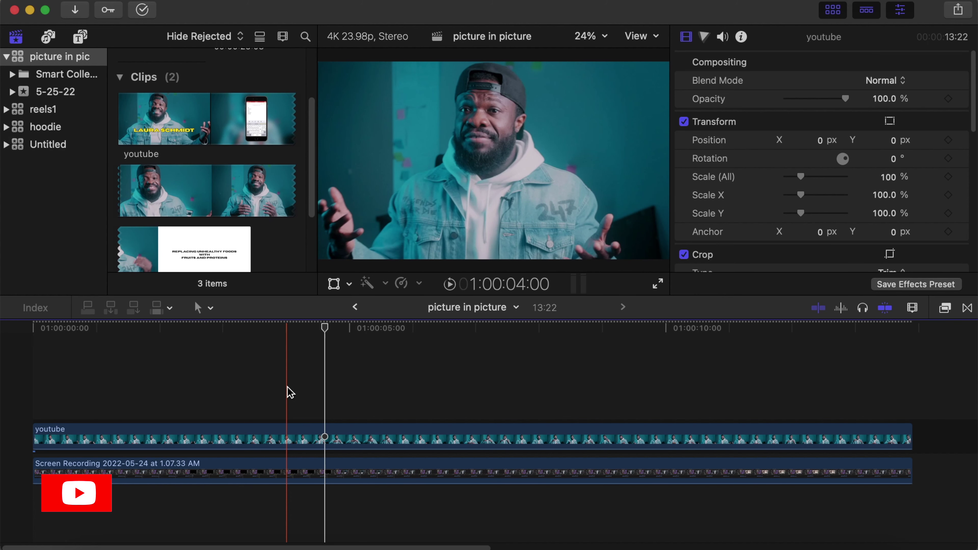
# At 1:00:03:14, toggle the youtube clip off and back on to check the screen recording beneath.
pyautogui.click(259, 403)
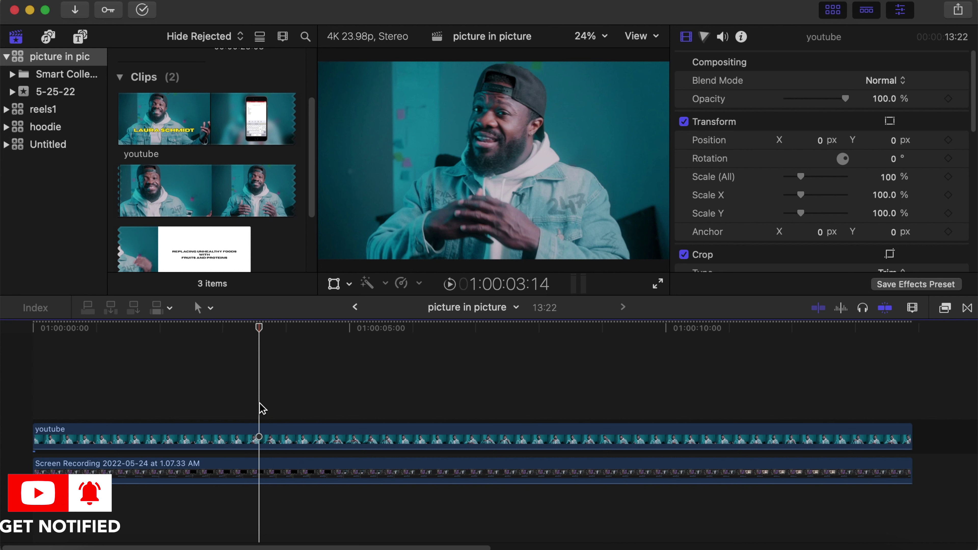
pyautogui.click(262, 435)
pyautogui.press('v')
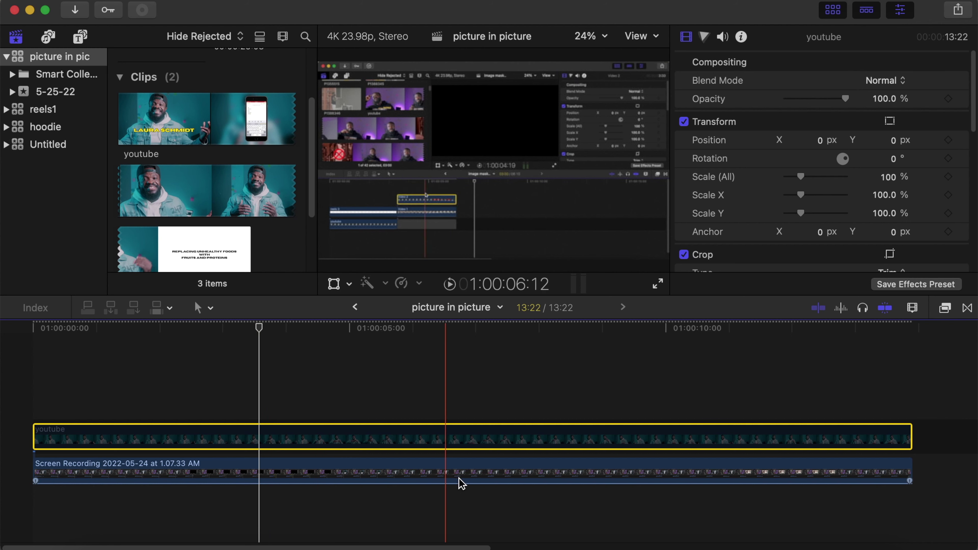
pyautogui.press('v')
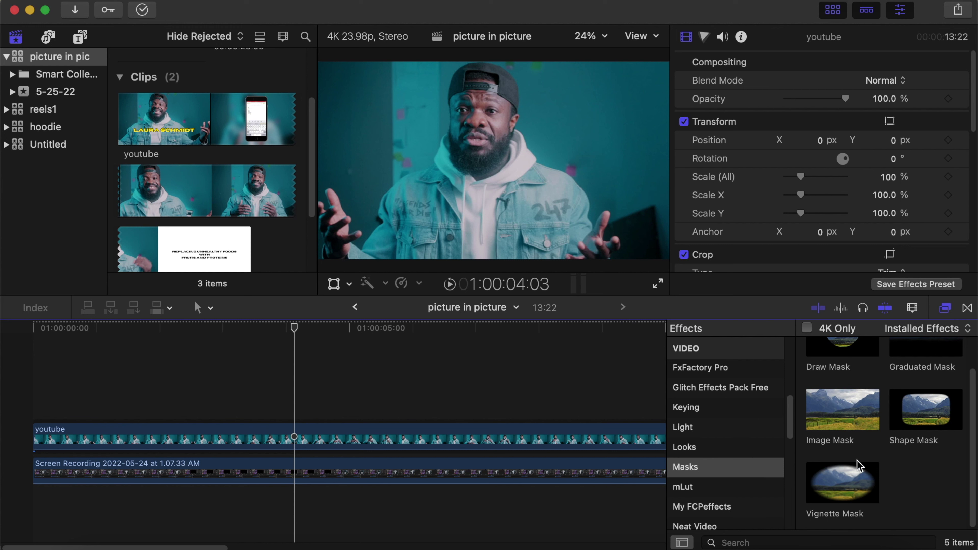
# Apply a Shape Mask to the youtube clip and raise its Curvature to 100%.
pyautogui.moveTo(922, 411); pyautogui.dragTo(499, 435)
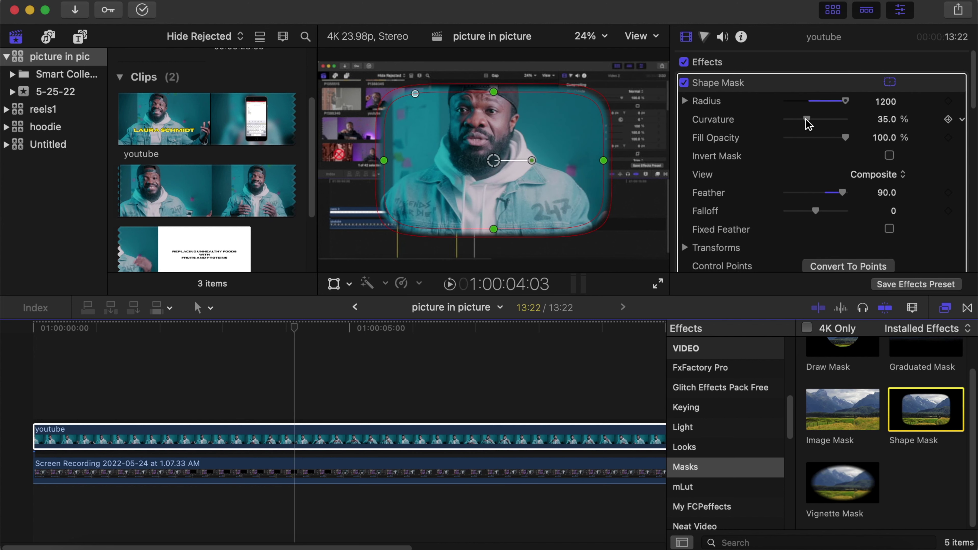
pyautogui.moveTo(807, 120); pyautogui.dragTo(878, 124)
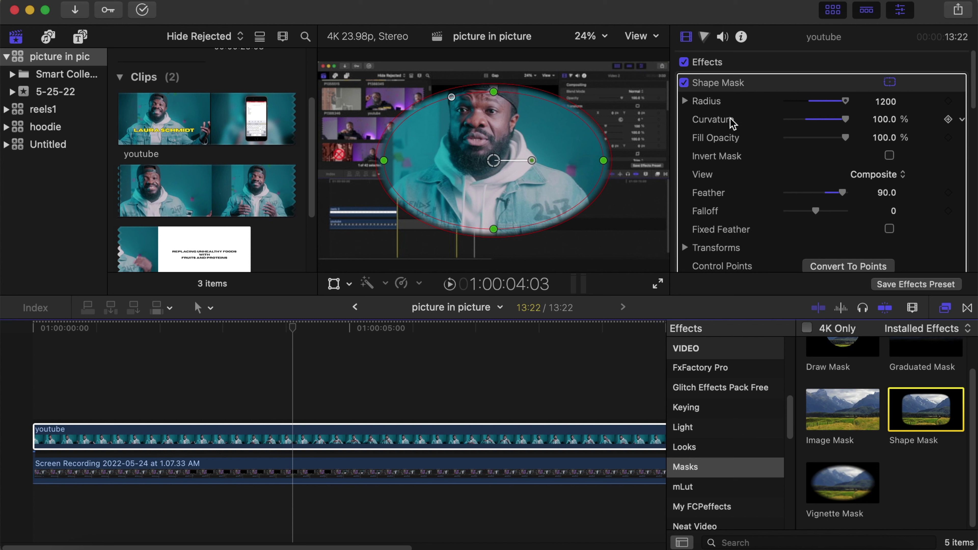
pyautogui.click(287, 473)
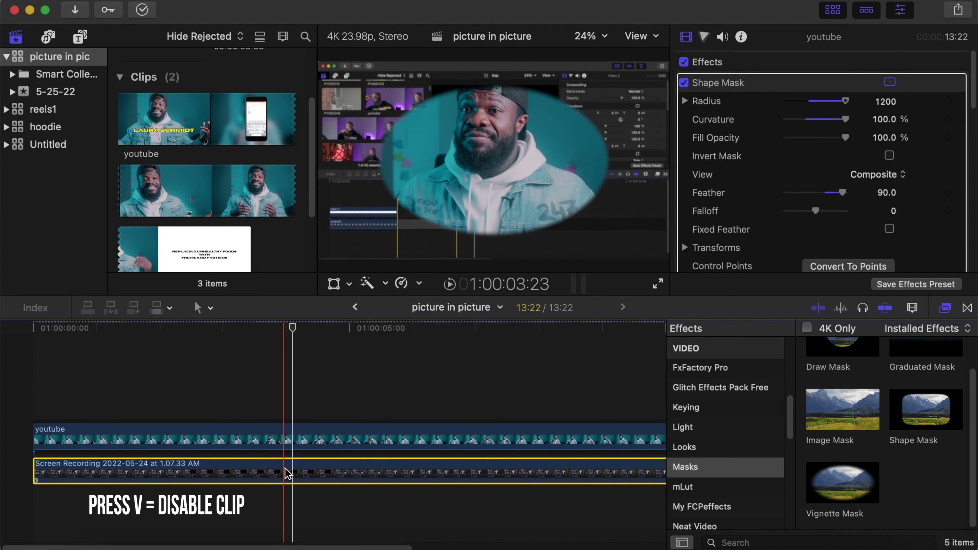
# Disable the Screen Recording clip and set the youtube mask's Feather to 0.
pyautogui.press('v')
pyautogui.click(296, 442)
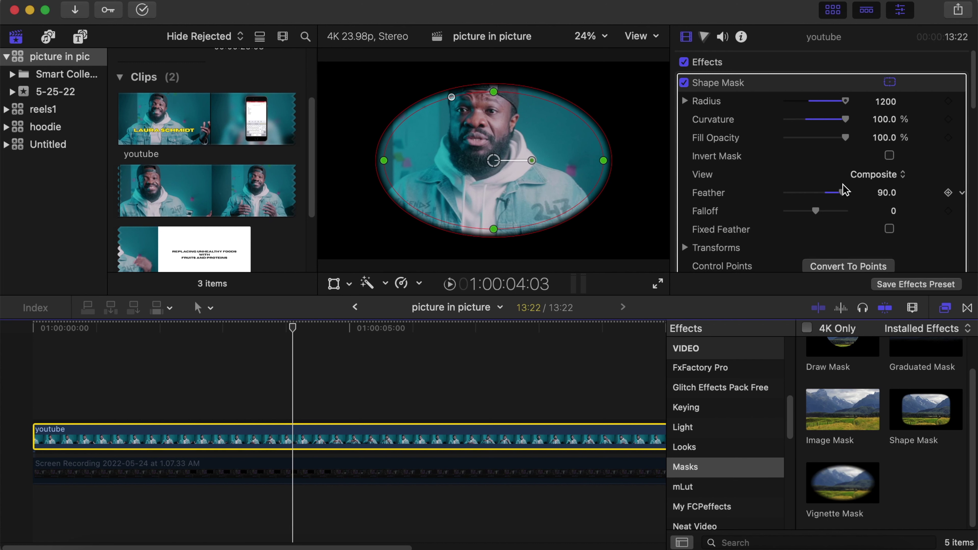
pyautogui.click(887, 194)
pyautogui.write('0')
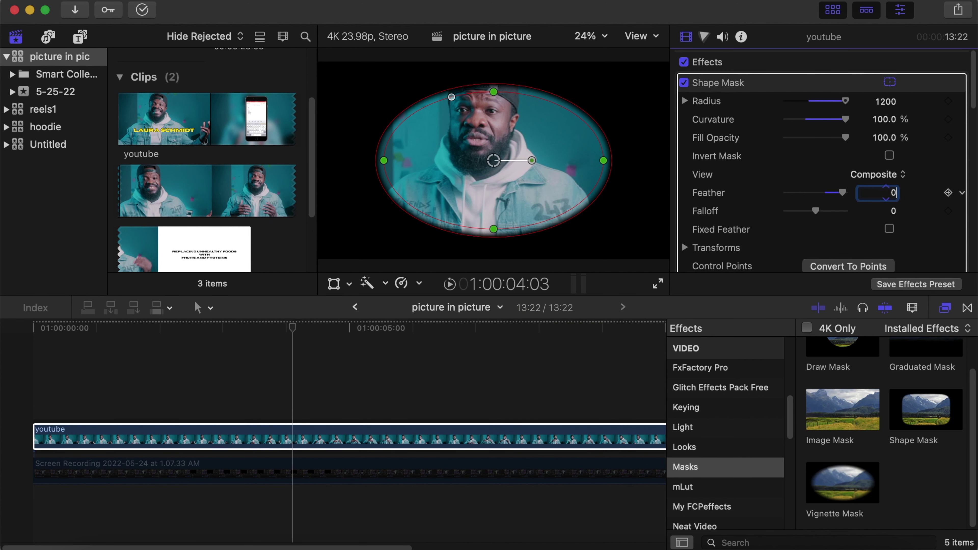
pyautogui.press('Return')
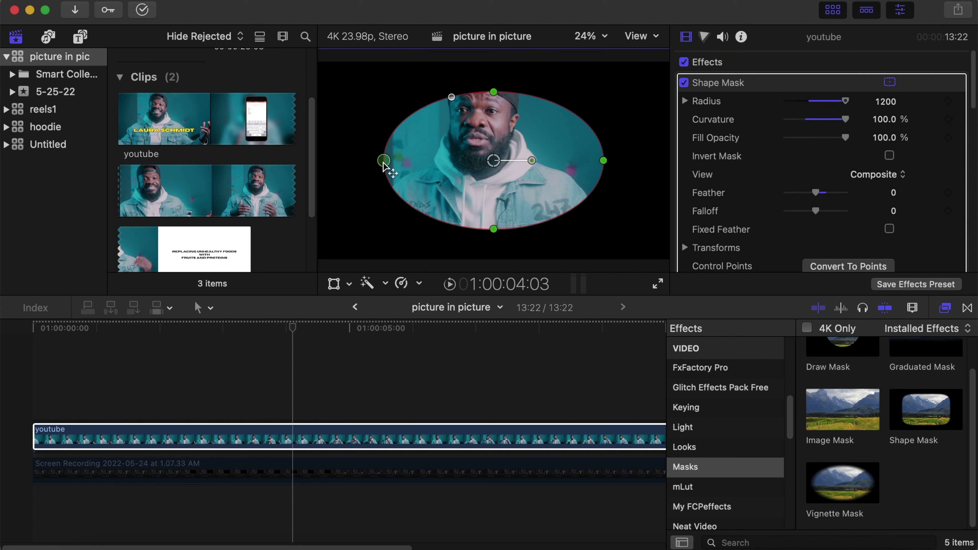
# Narrow the mask into a circle, hide the browser and mask handles, and re-enable Screen Recording.
pyautogui.moveTo(384, 162); pyautogui.dragTo(420, 163)
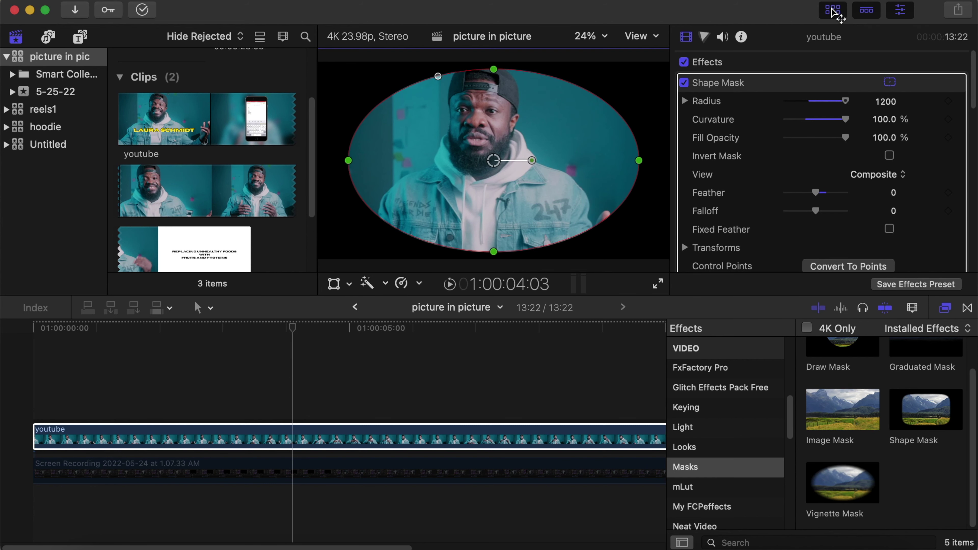
pyautogui.press('ctrl+super+1')
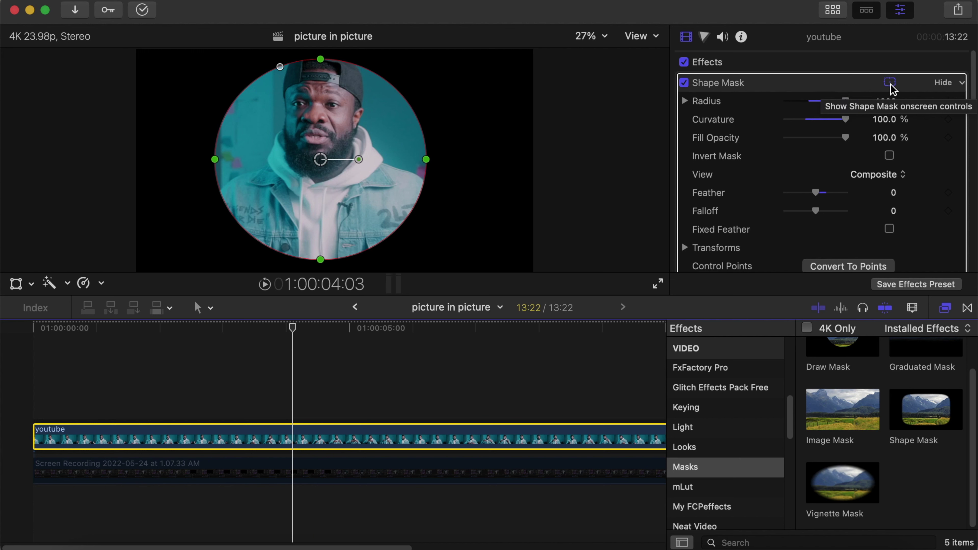
pyautogui.click(889, 82)
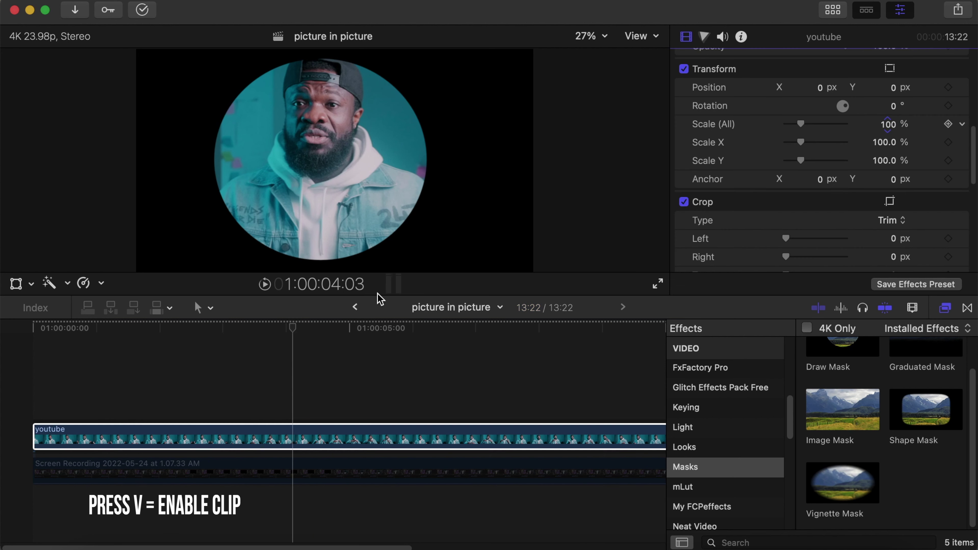
pyautogui.click(306, 472)
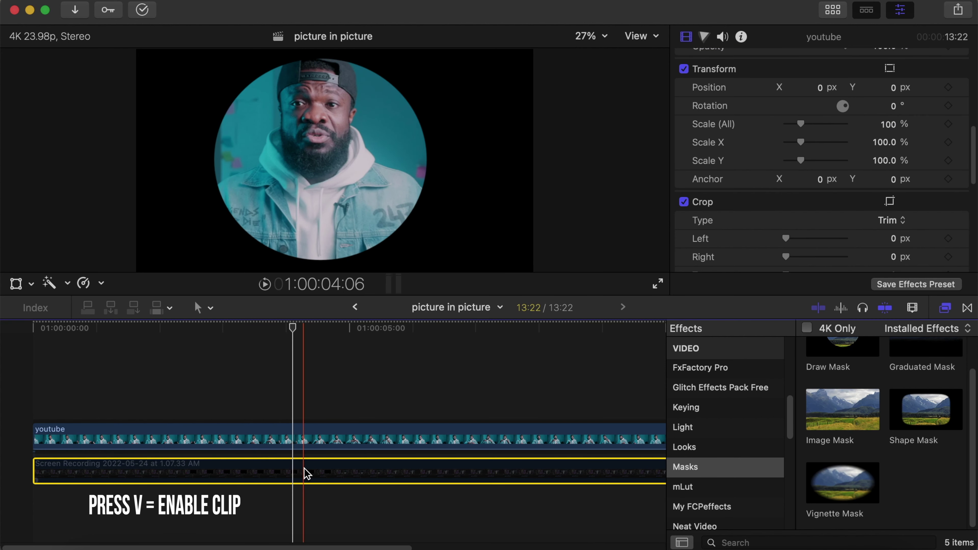
pyautogui.press('v')
pyautogui.click(308, 443)
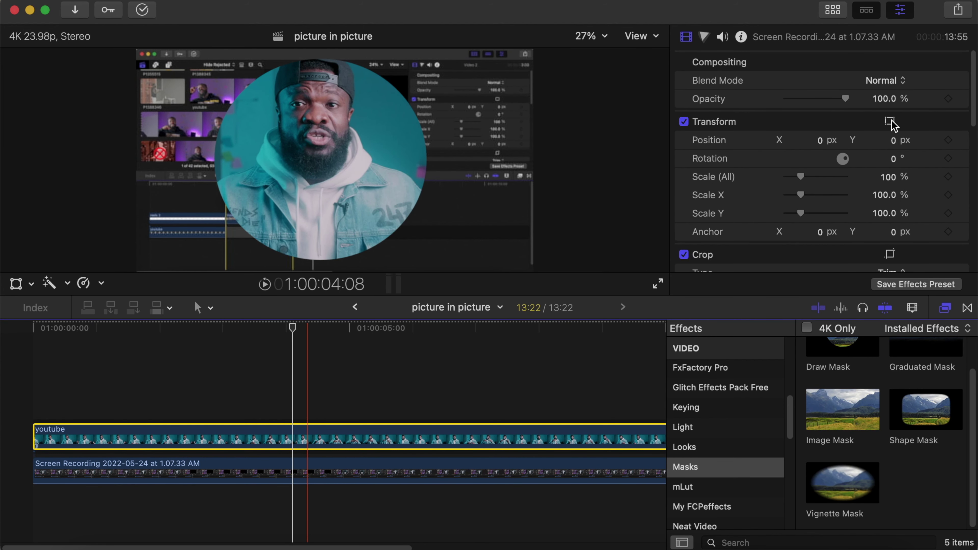
# Set the youtube clip's Scale (All) to 45%.
pyautogui.scroll(-5, 886, 201)
pyautogui.click(890, 205)
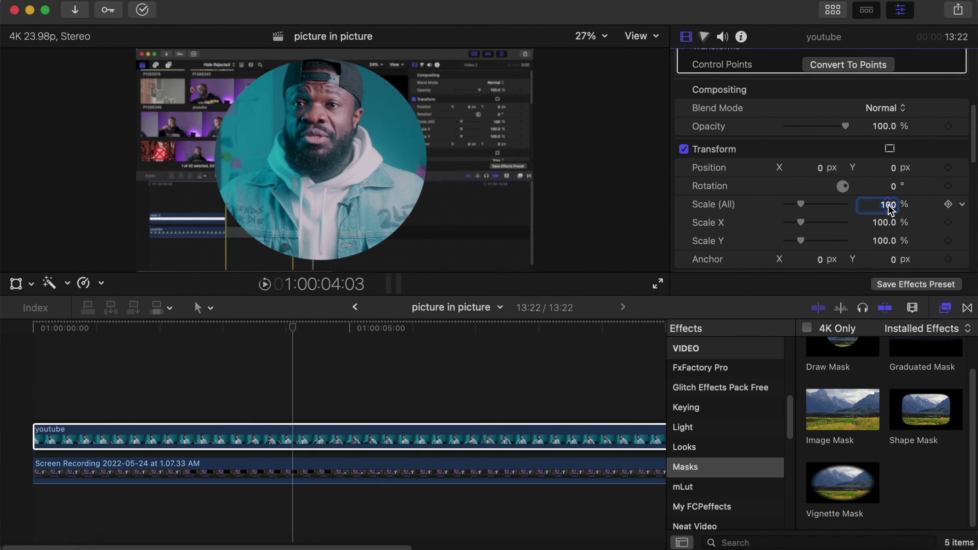
pyautogui.write('40')
pyautogui.press('BackSpace')
pyautogui.write('5')
pyautogui.press('Return')
# Move the circular clip into the lower-right corner using the on-screen Transform controls.
pyautogui.click(889, 149)
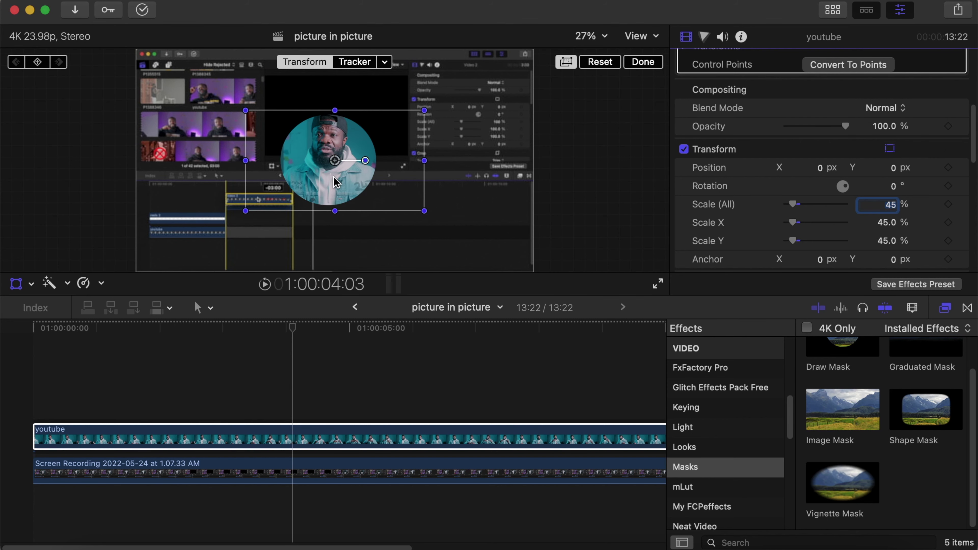
pyautogui.moveTo(335, 181); pyautogui.dragTo(419, 217)
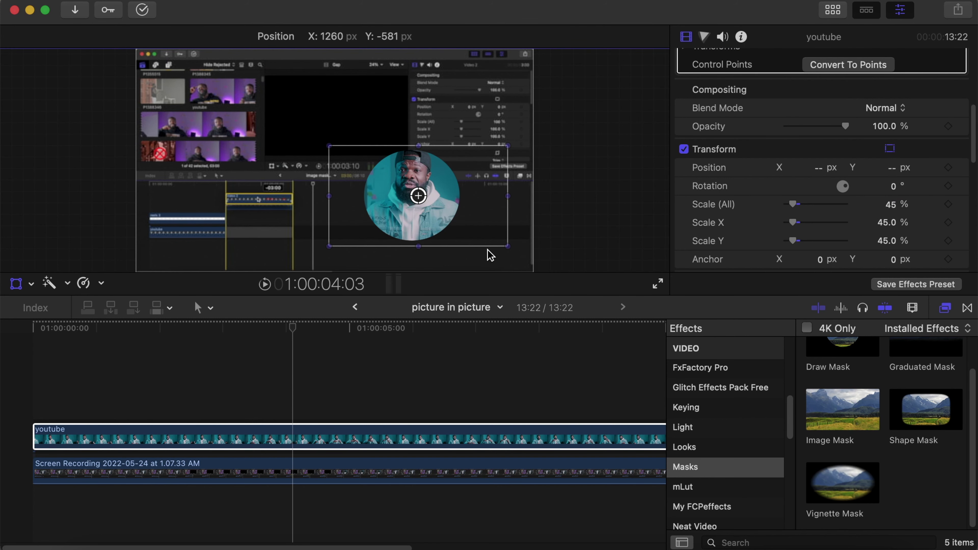
pyautogui.moveTo(490, 255); pyautogui.dragTo(458, 239)
pyautogui.click(889, 148)
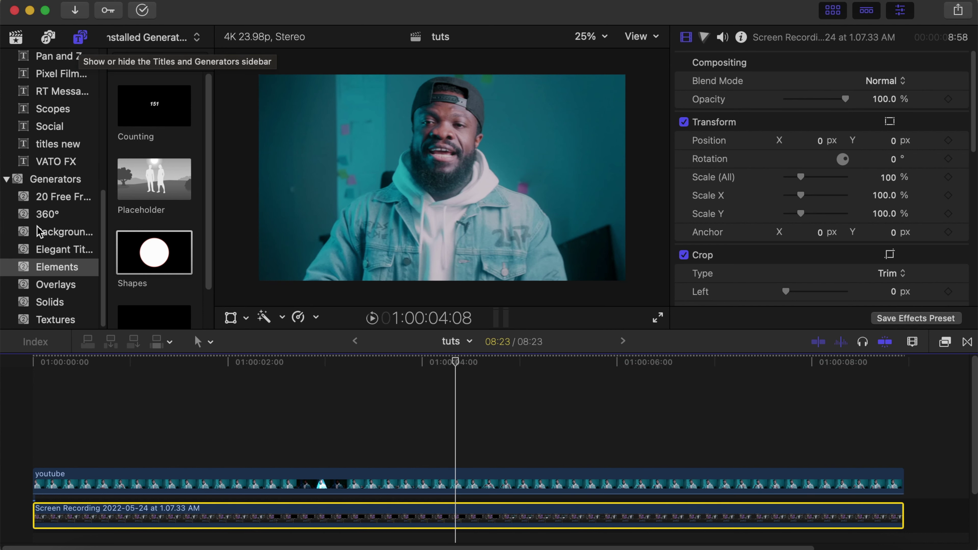
# Show the Elements category of generators in the tuts project.
pyautogui.click(46, 273)
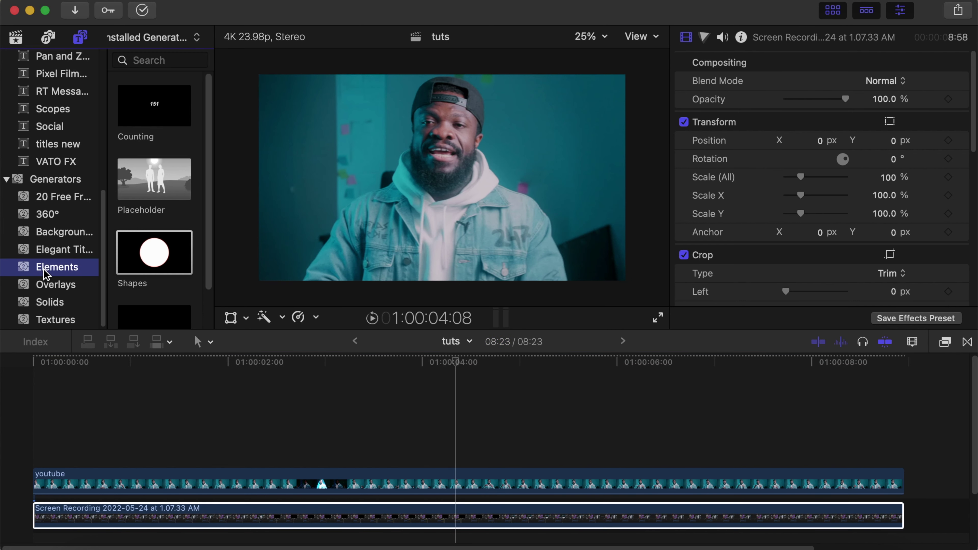
# Place the Shapes generator above the youtube clip and trim its end to 08:23.
pyautogui.click(165, 266)
pyautogui.moveTo(165, 265); pyautogui.dragTo(30, 428)
pyautogui.hscroll(5, 762, 448)
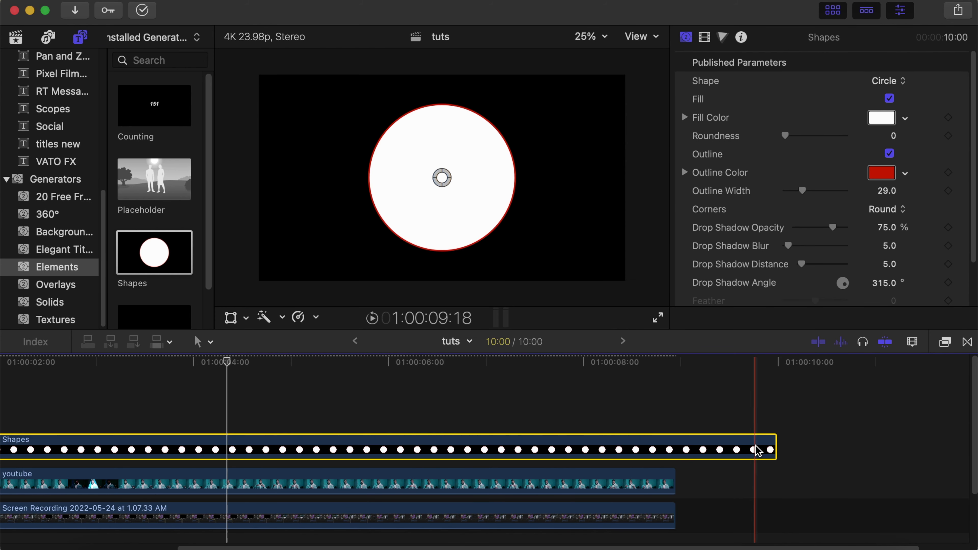
pyautogui.moveTo(773, 448); pyautogui.dragTo(647, 445)
# Fit the timeline in view, disable the Screen Recording clip, and select the Shapes clip.
pyautogui.hotkey('shift', 'z')
pyautogui.click(321, 521)
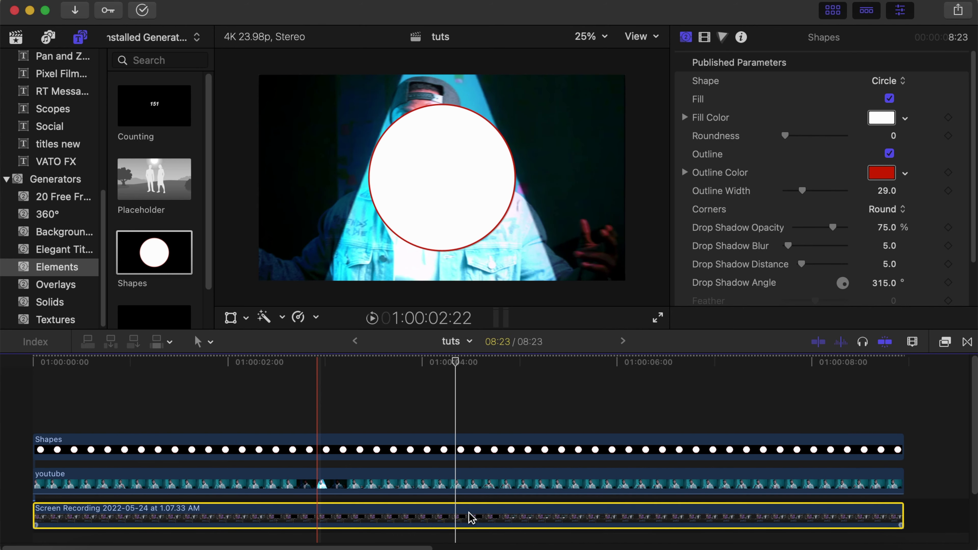
pyautogui.press('v')
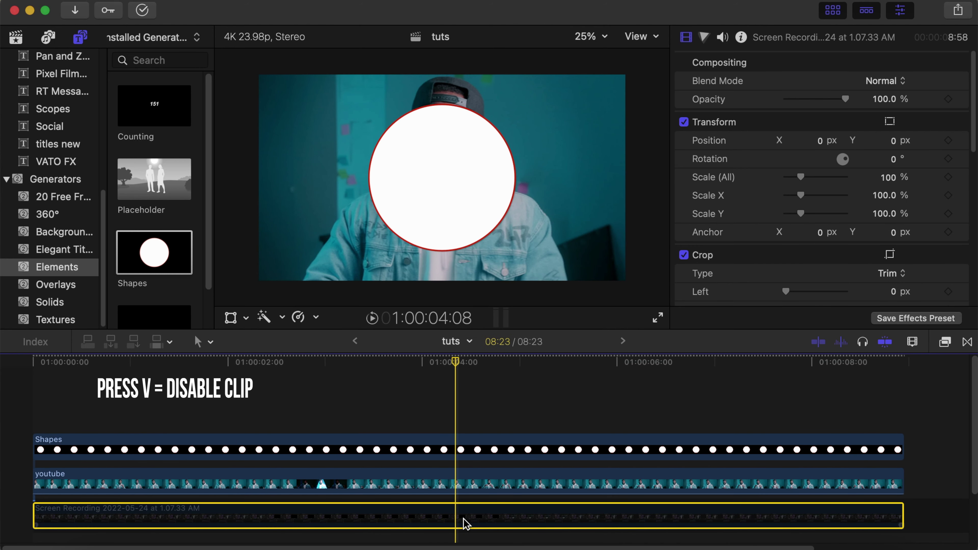
pyautogui.click(456, 452)
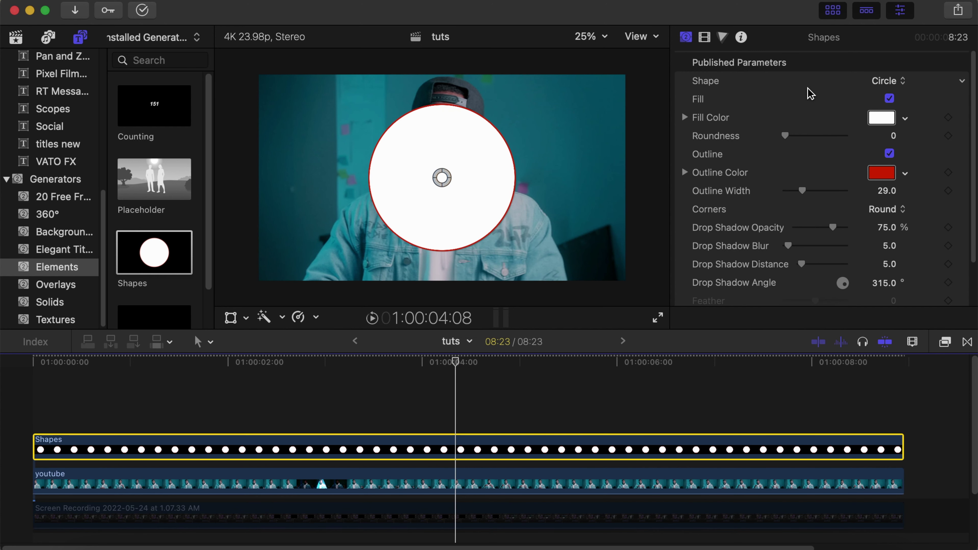
# Turn off the shape's Fill and set its Outline Color to White.
pyautogui.click(889, 99)
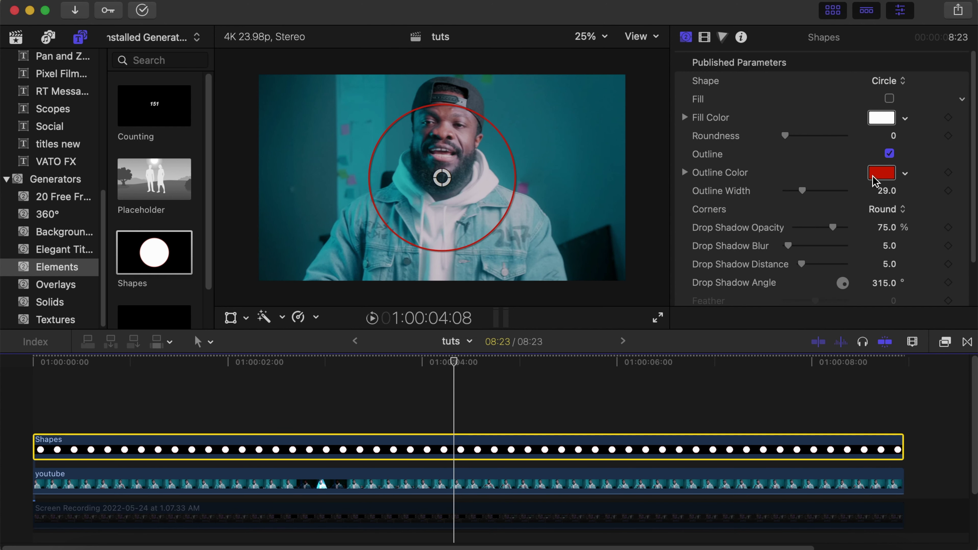
pyautogui.click(890, 176)
pyautogui.click(694, 451)
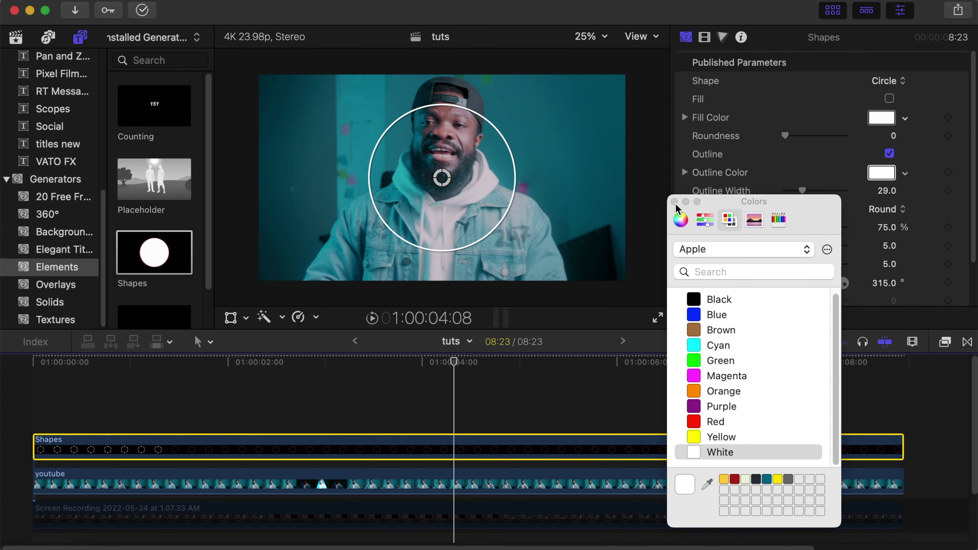
# Set Outline Width to 35 and Drop Shadow Opacity to 0%.
pyautogui.click(883, 192)
pyautogui.write('35')
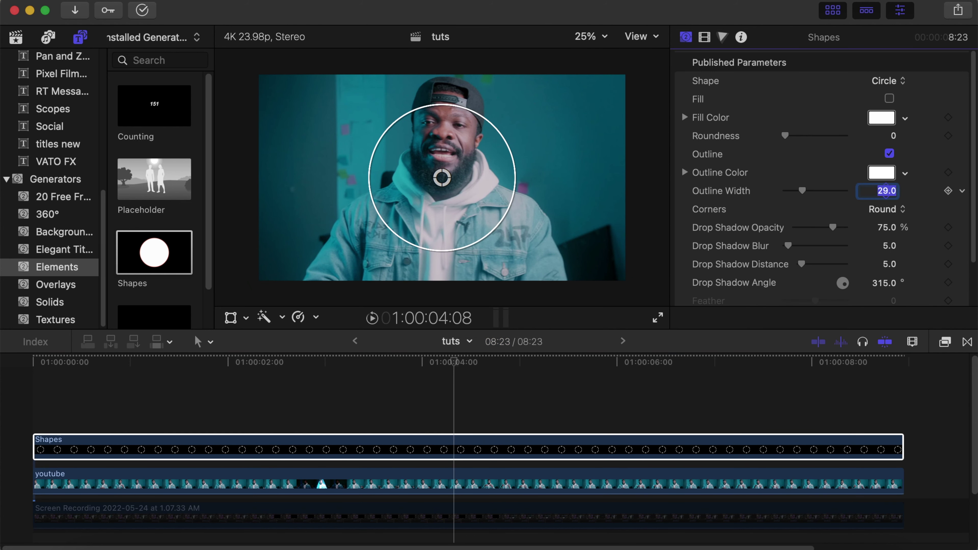
pyautogui.press('Return')
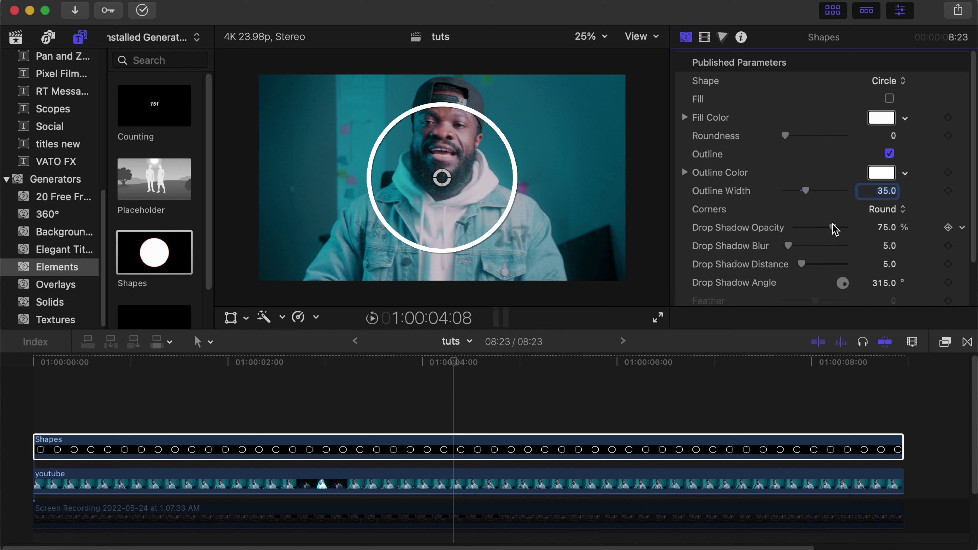
pyautogui.moveTo(834, 229); pyautogui.dragTo(753, 222)
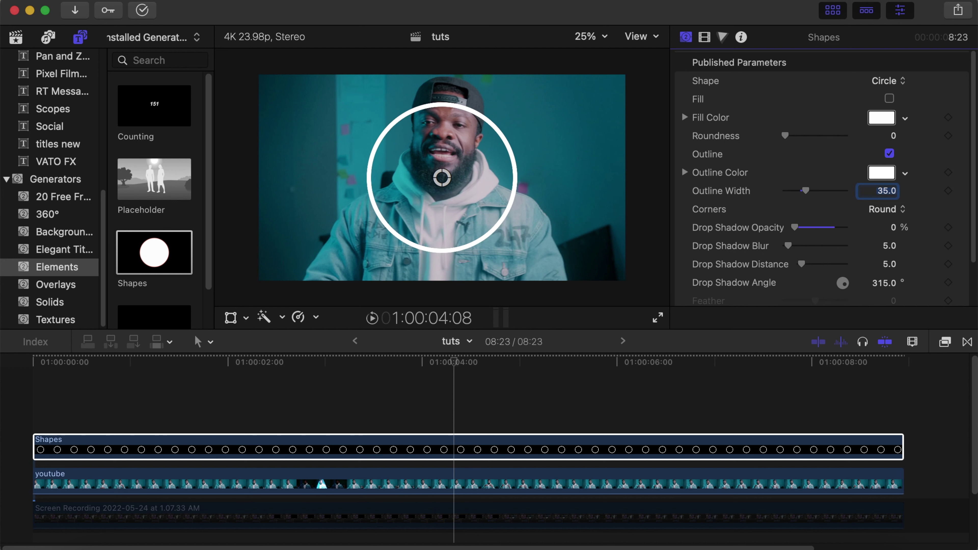
pyautogui.click(705, 37)
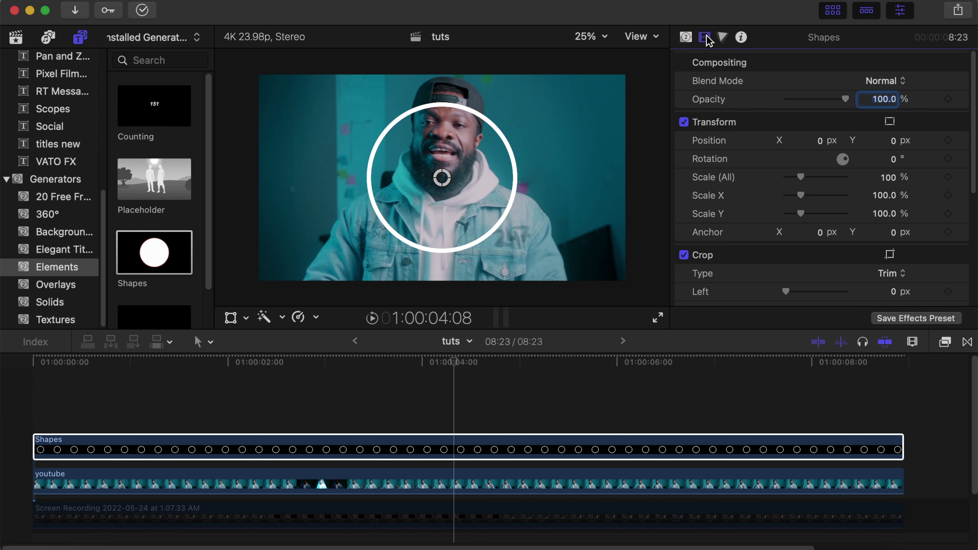
# Enlarge the ring to about 124% and center it over the presenter's face.
pyautogui.click(889, 122)
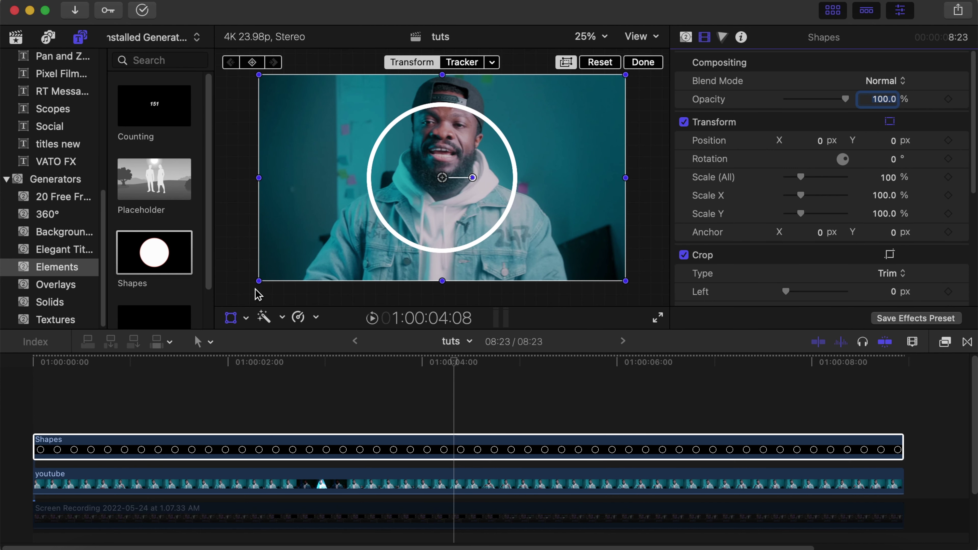
pyautogui.moveTo(259, 281); pyautogui.dragTo(214, 305)
pyautogui.moveTo(430, 215); pyautogui.dragTo(440, 205)
# Finish the transform and Option-drag a duplicate Shapes clip onto the track above.
pyautogui.click(648, 63)
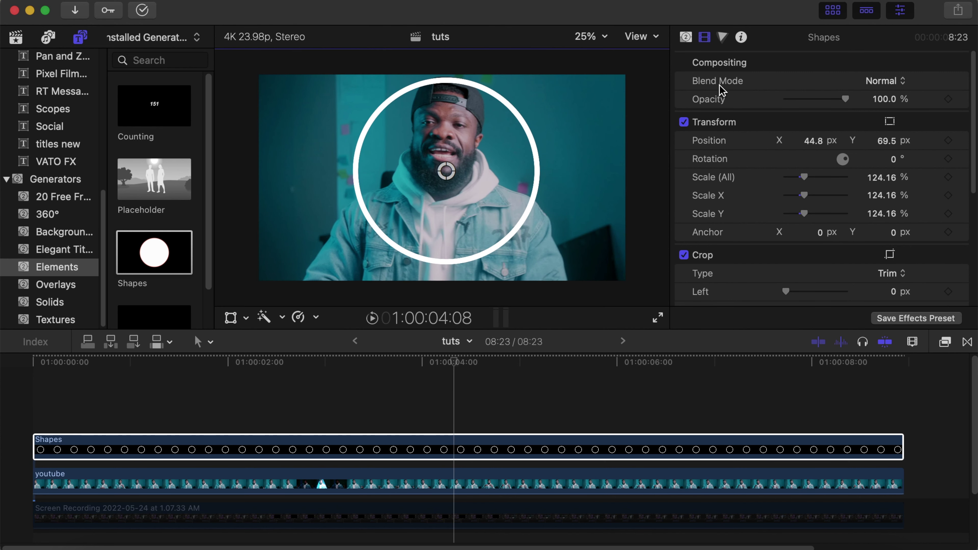
pyautogui.click(456, 452)
pyautogui.moveTo(456, 452); pyautogui.dragTo(455, 411)
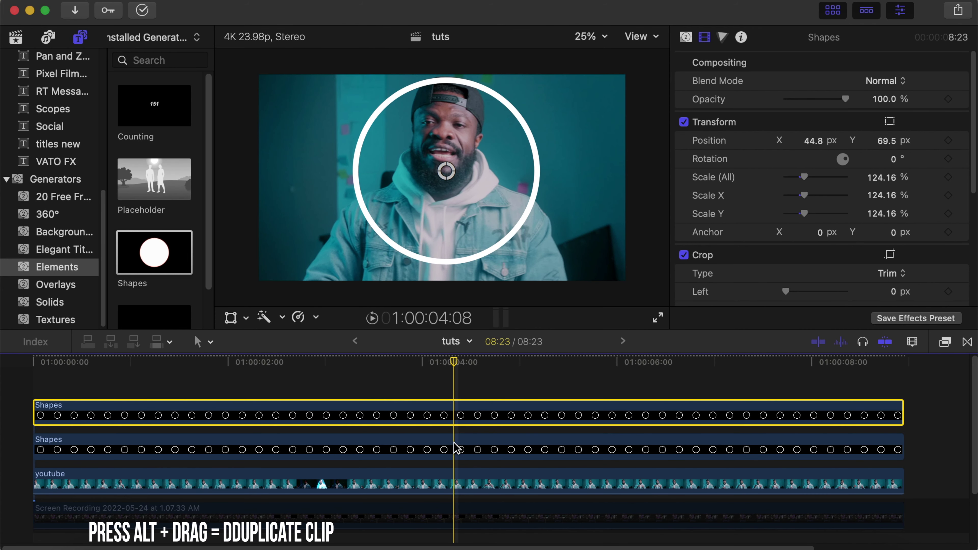
# Set the lower Shapes clip's Blend Mode to Stencil Alpha and re-enable its Fill.
pyautogui.click(456, 449)
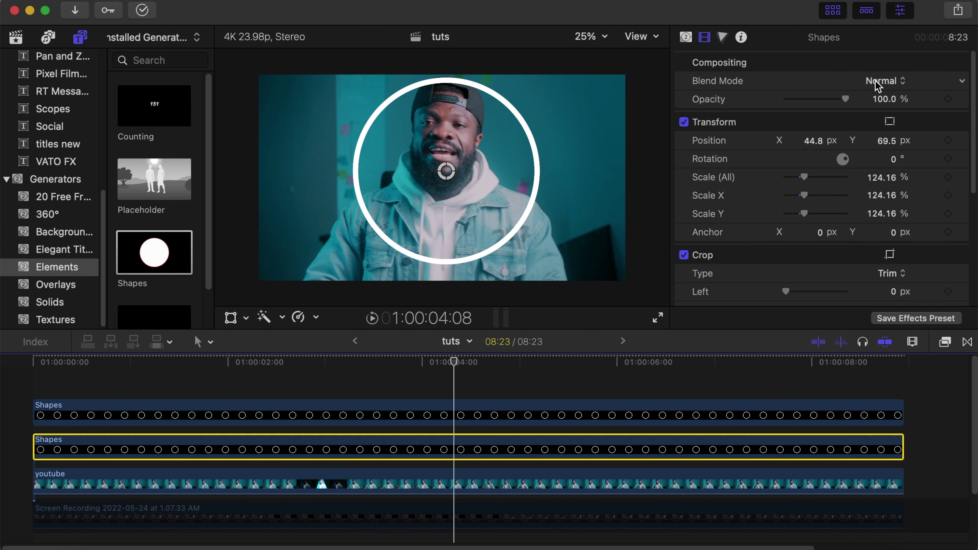
pyautogui.click(877, 83)
pyautogui.click(878, 461)
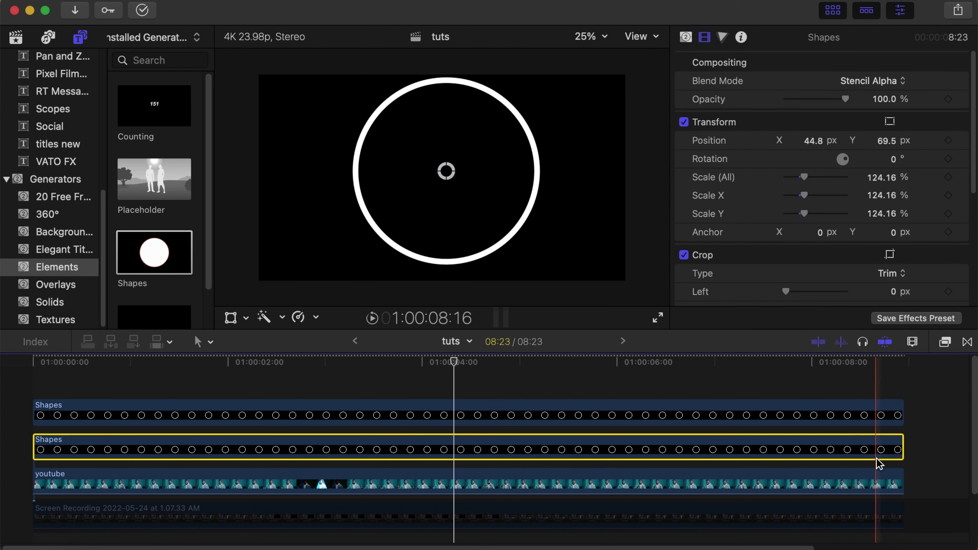
pyautogui.click(685, 37)
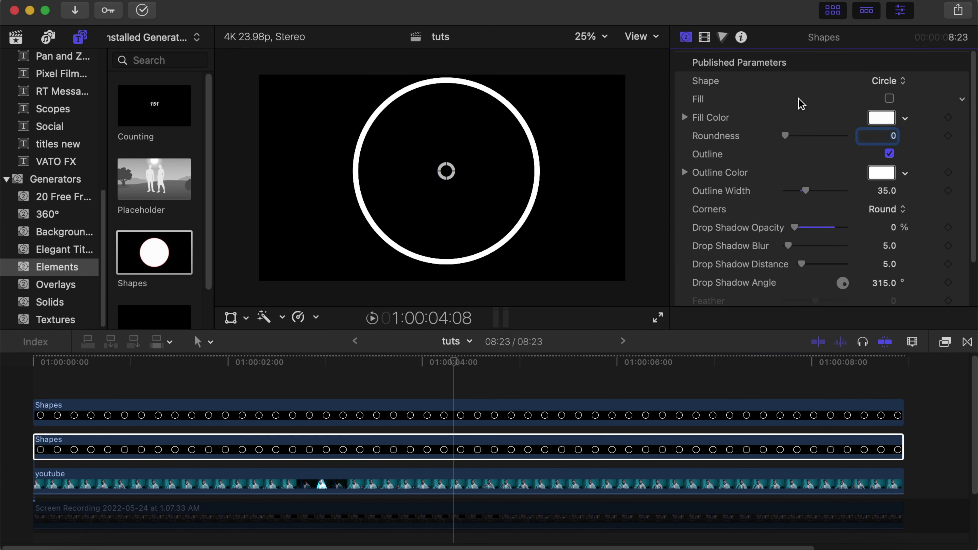
pyautogui.click(889, 99)
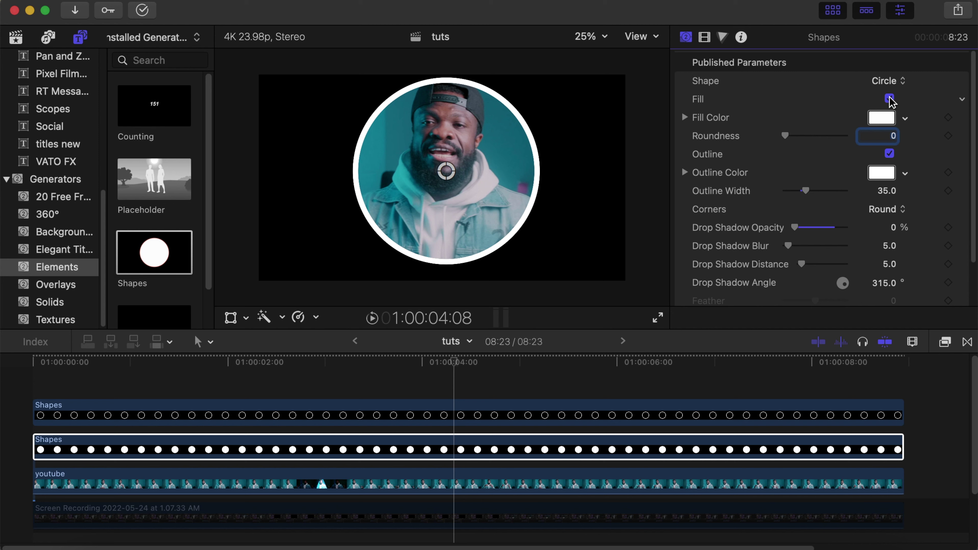
# Select both Shapes clips together with the youtube clip.
pyautogui.click(455, 412)
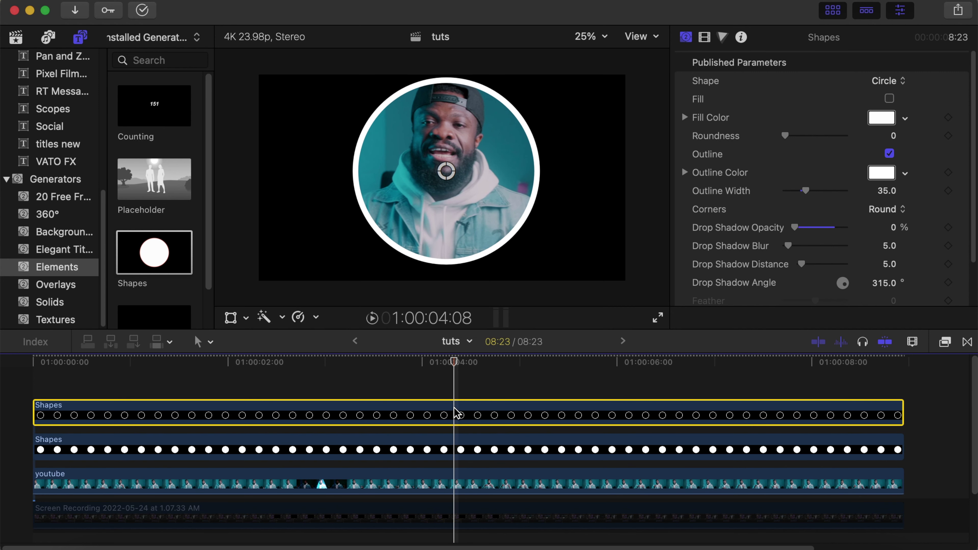
pyautogui.keyDown('super'); pyautogui.click(436, 449); pyautogui.keyUp('super')
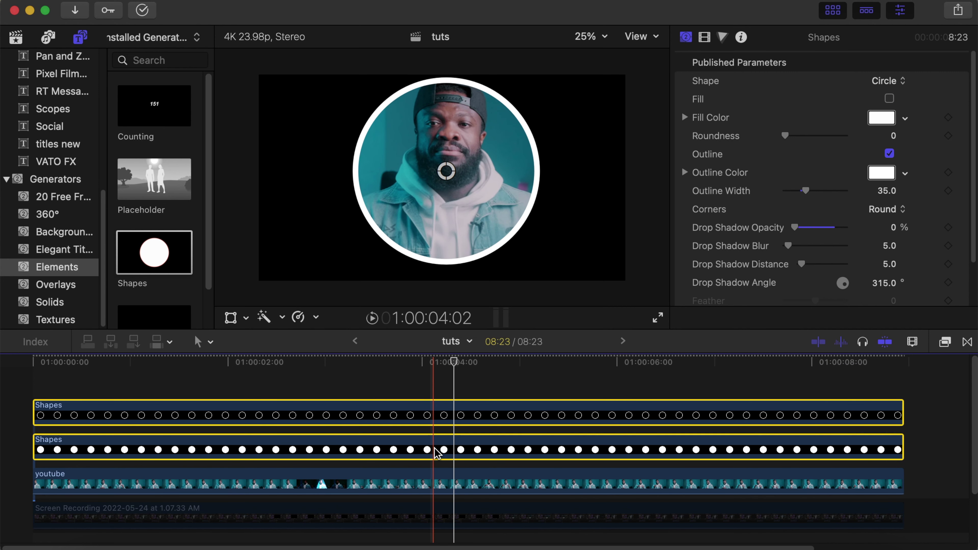
pyautogui.keyDown('super'); pyautogui.click(462, 482); pyautogui.keyUp('super')
# Combine the selected clips into a compound clip named 'a roll'.
pyautogui.rightClick(462, 482)
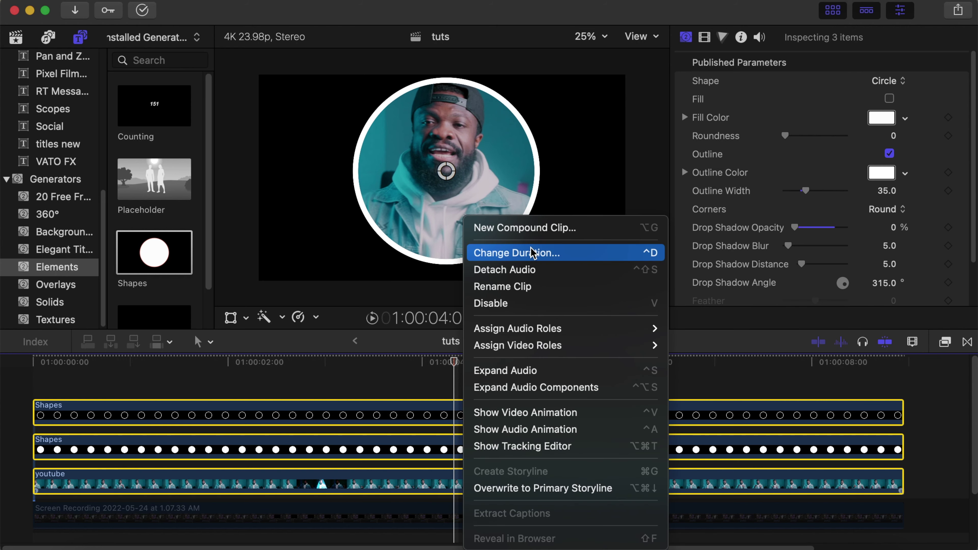
pyautogui.click(532, 230)
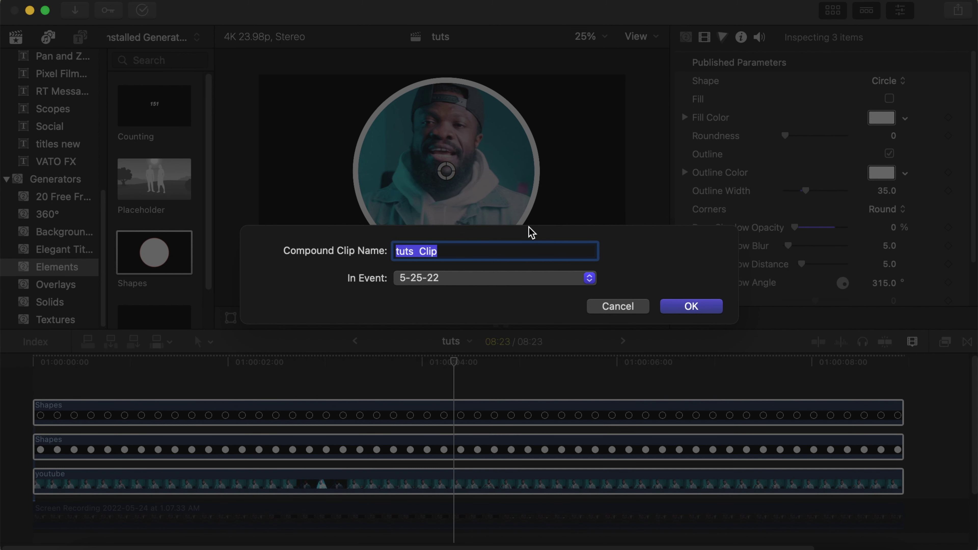
pyautogui.write('a roll')
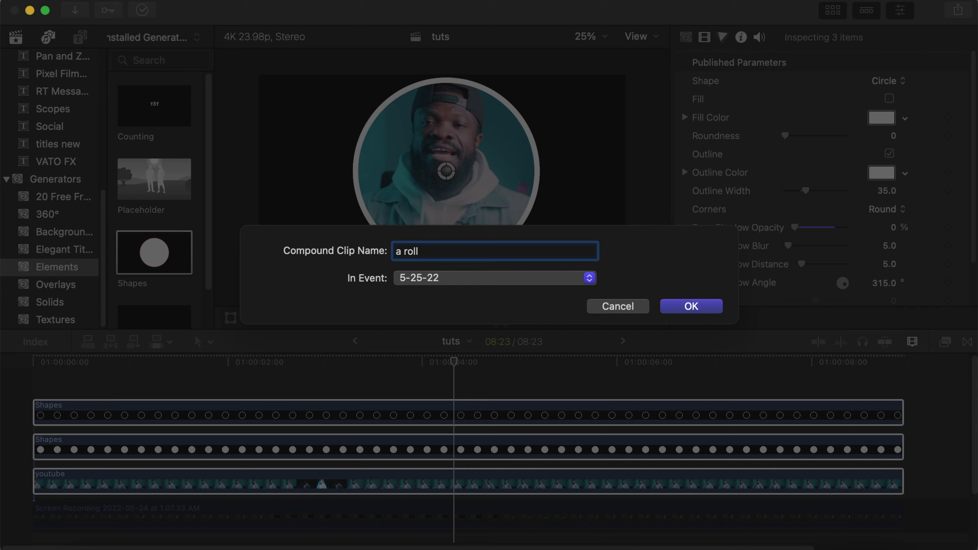
pyautogui.press('Return')
# Re-enable Screen Recording and scale 'a roll' to 40% in the bottom-right corner.
pyautogui.click(457, 517)
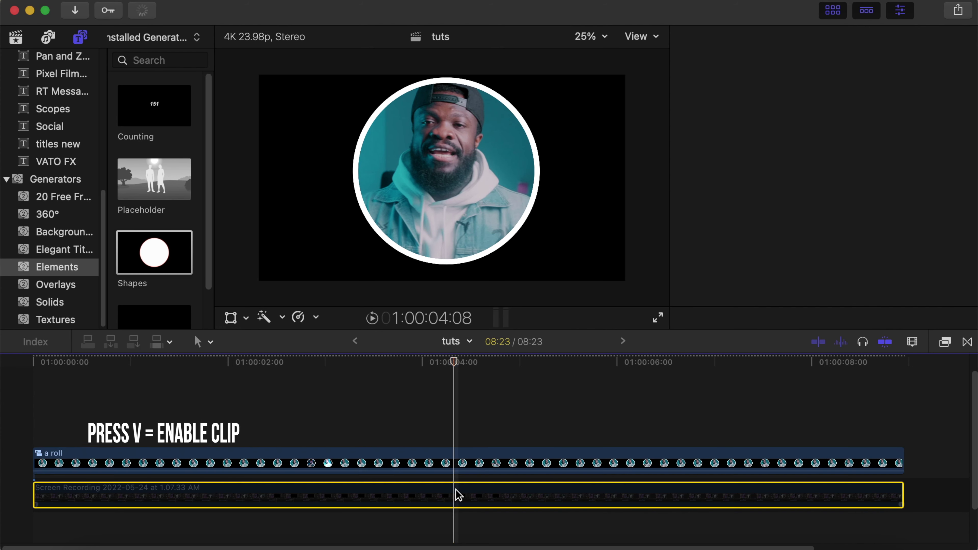
pyautogui.press('v')
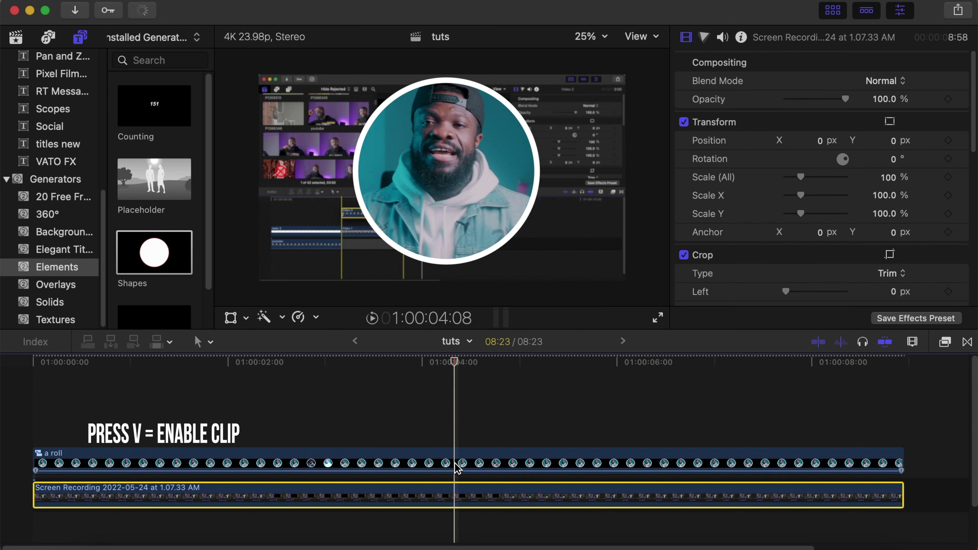
pyautogui.click(457, 468)
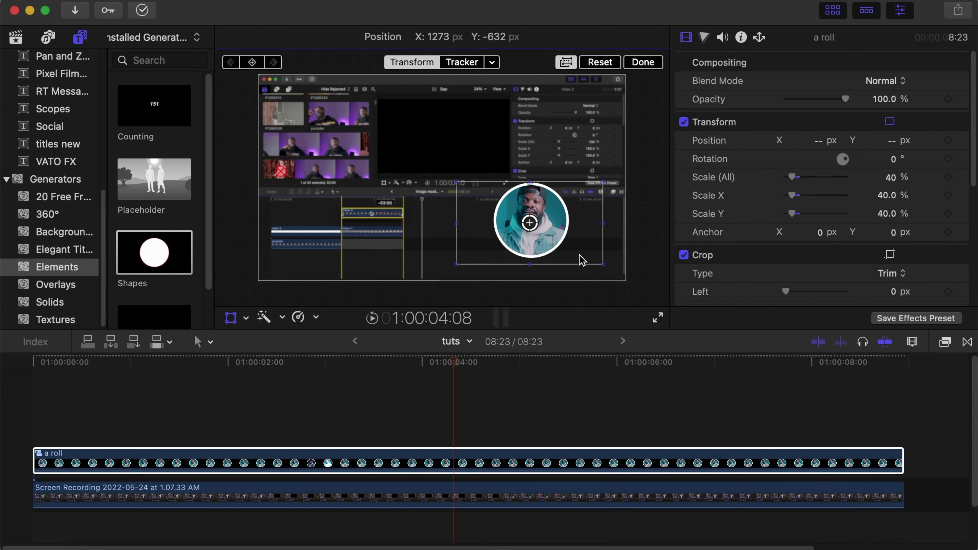
pyautogui.moveTo(579, 257)
pyautogui.mouseDown()
pyautogui.moveTo(596, 267)
pyautogui.moveTo(592, 255)
pyautogui.mouseUp()
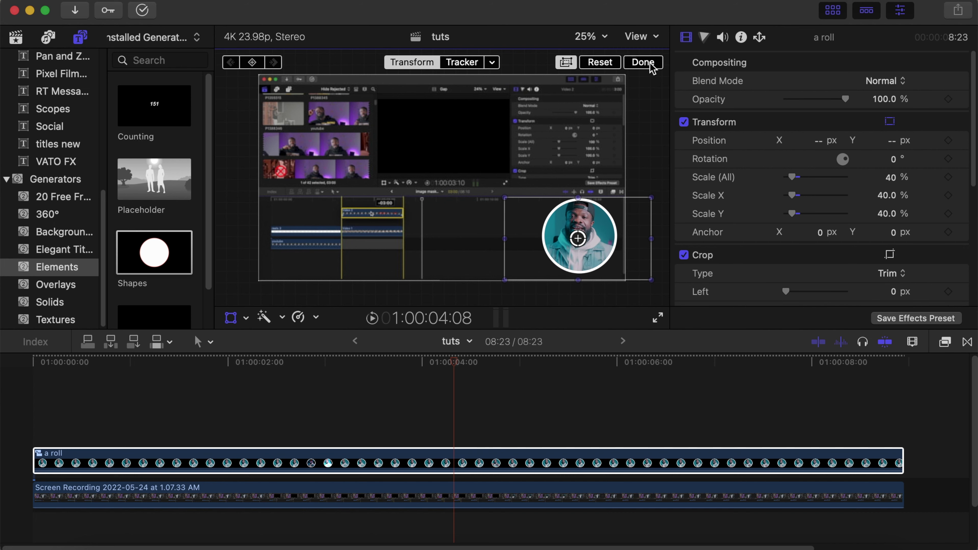
pyautogui.click(642, 63)
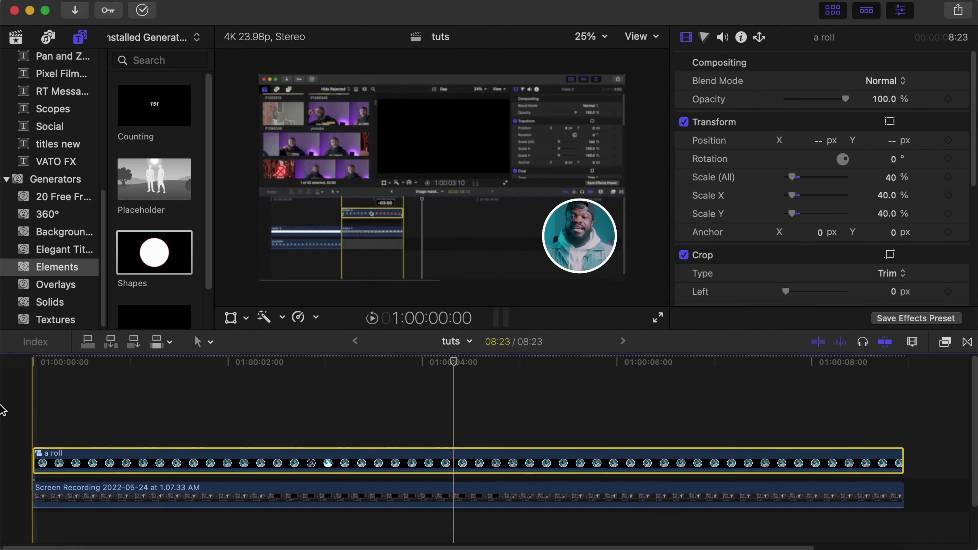